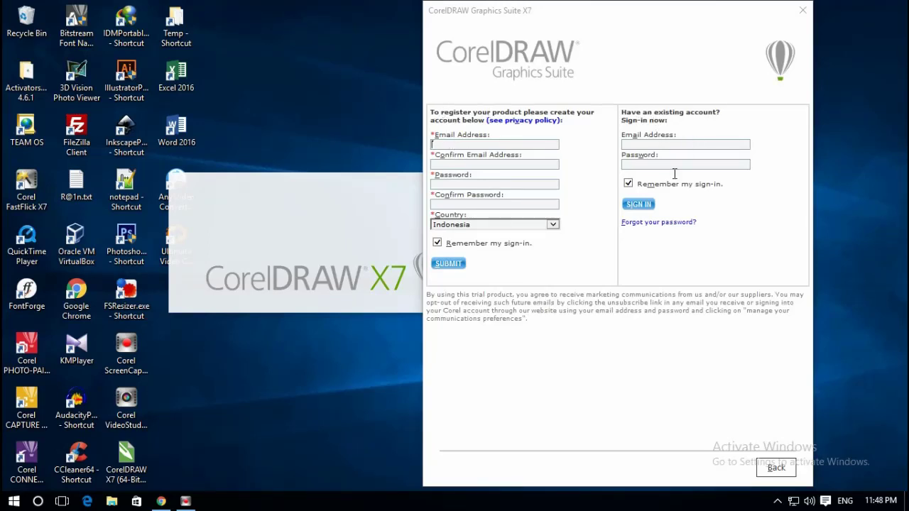
# Close the CorelDRAW Graphics Suite X7 registration dialog and confirm cancelling with Yes.
pyautogui.click(771, 477)
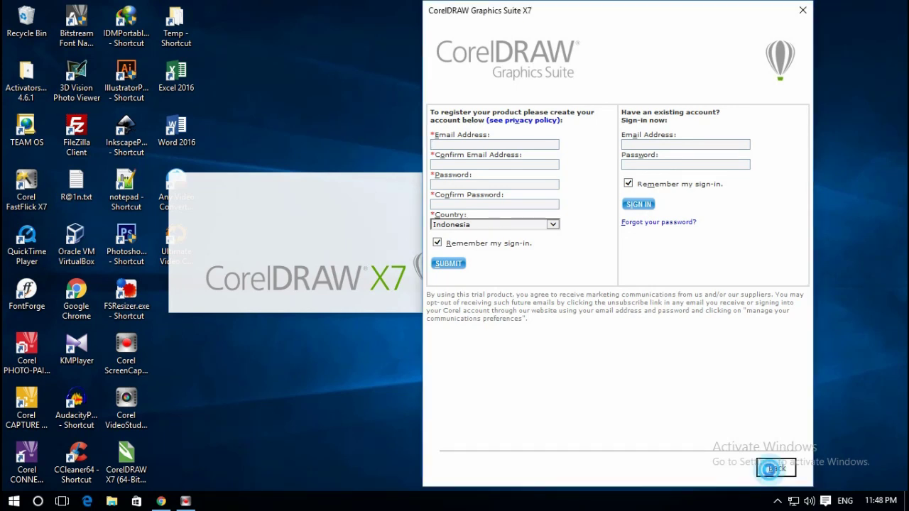
pyautogui.click(802, 14)
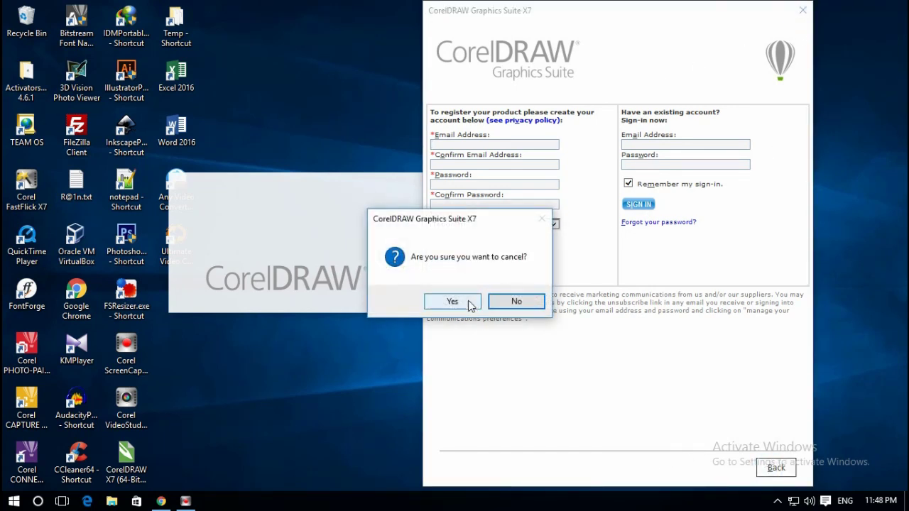
pyautogui.click(463, 306)
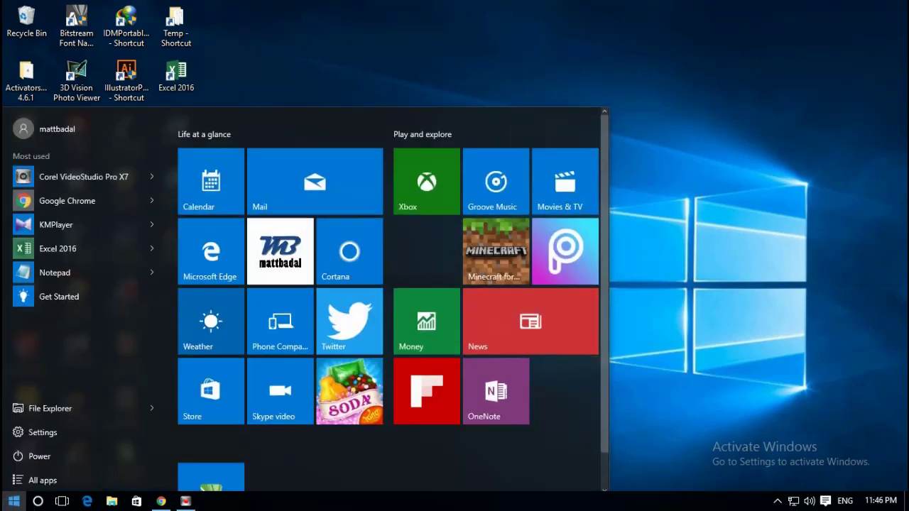
# Relaunch CorelDRAW X7 (64-Bit) from the Start menu's app list.
pyautogui.moveTo(13, 501); pyautogui.dragTo(172, 468)
pyautogui.click(230, 452)
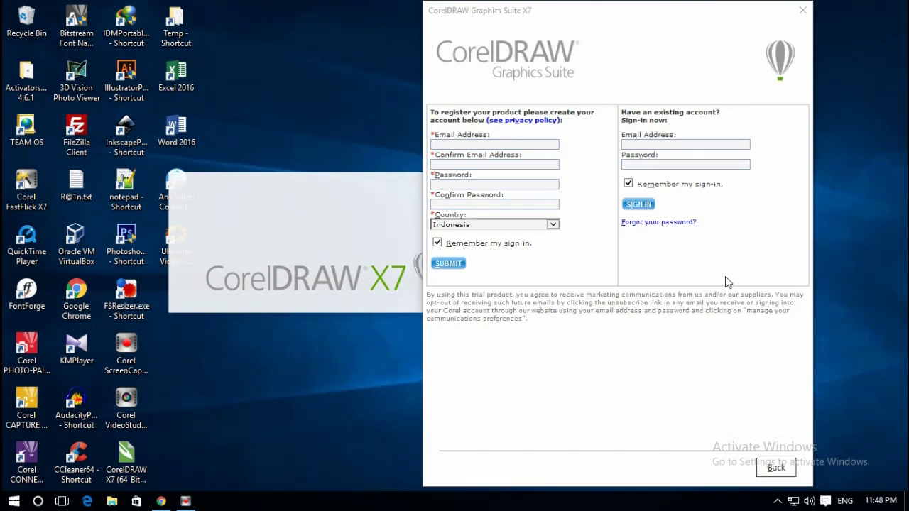
# Close the reappeared registration dialog and confirm cancelling the registration with Yes.
pyautogui.click(769, 468)
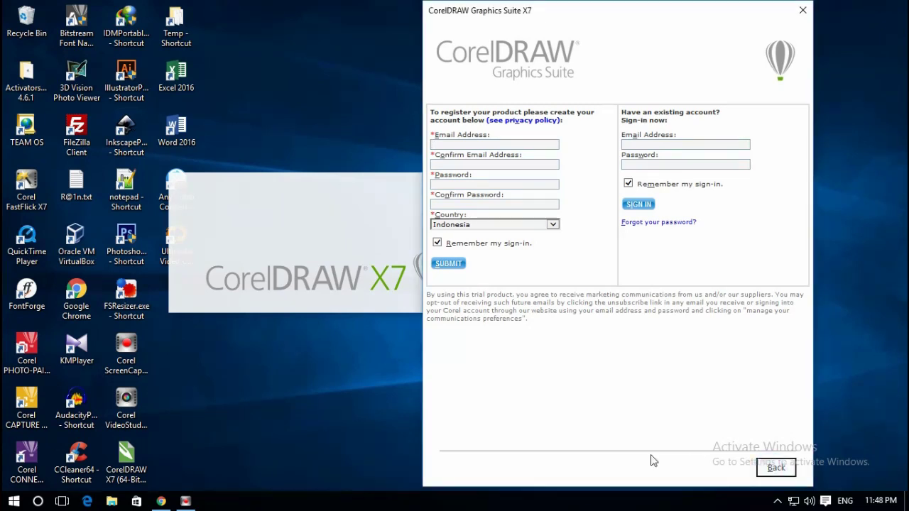
pyautogui.click(802, 11)
pyautogui.click(461, 302)
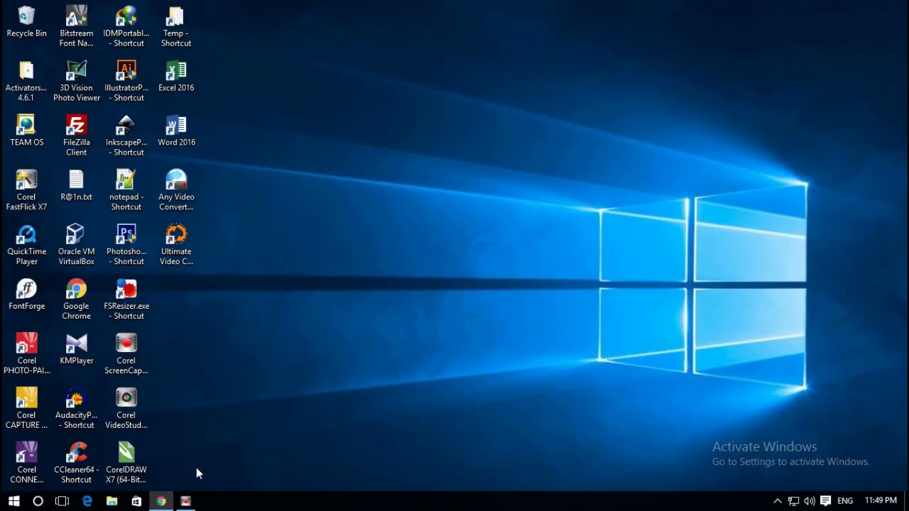
# Turn on File name extensions in File Explorer's View options, then minimize Explorer.
pyautogui.click(111, 501)
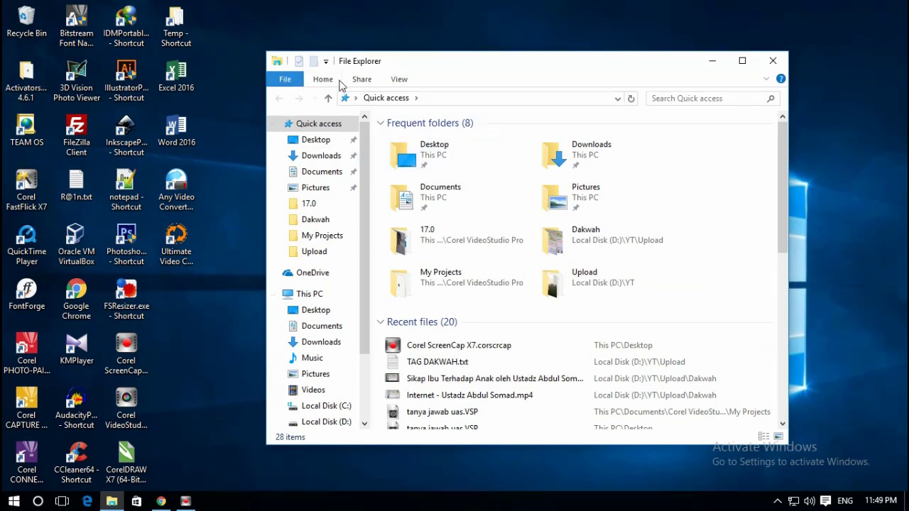
pyautogui.click(399, 79)
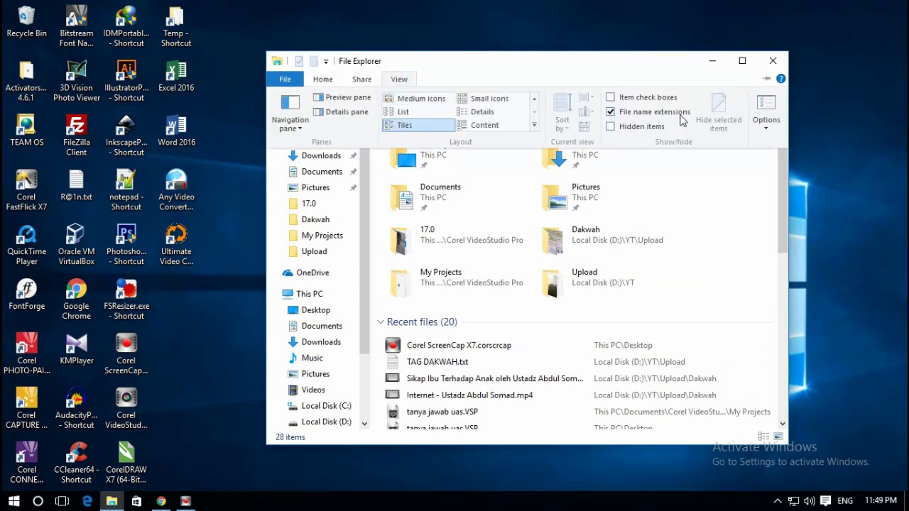
pyautogui.click(610, 112)
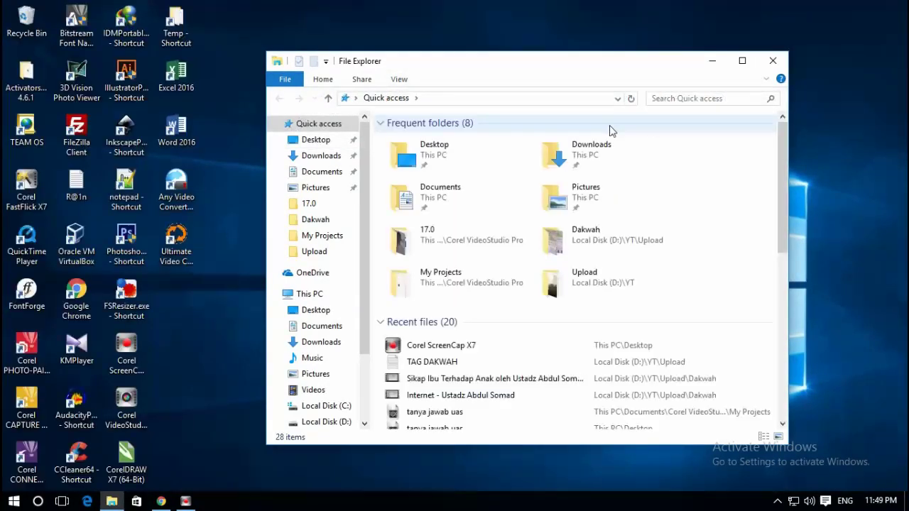
pyautogui.click(401, 82)
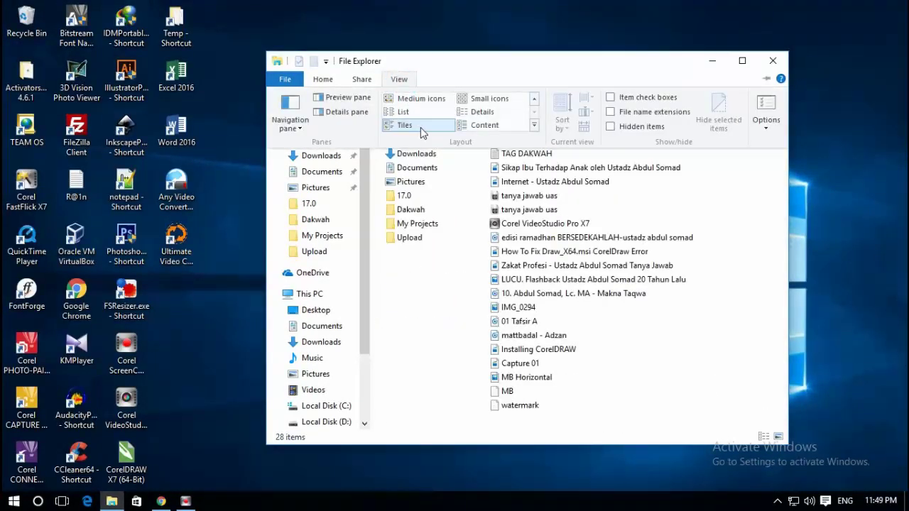
pyautogui.click(610, 112)
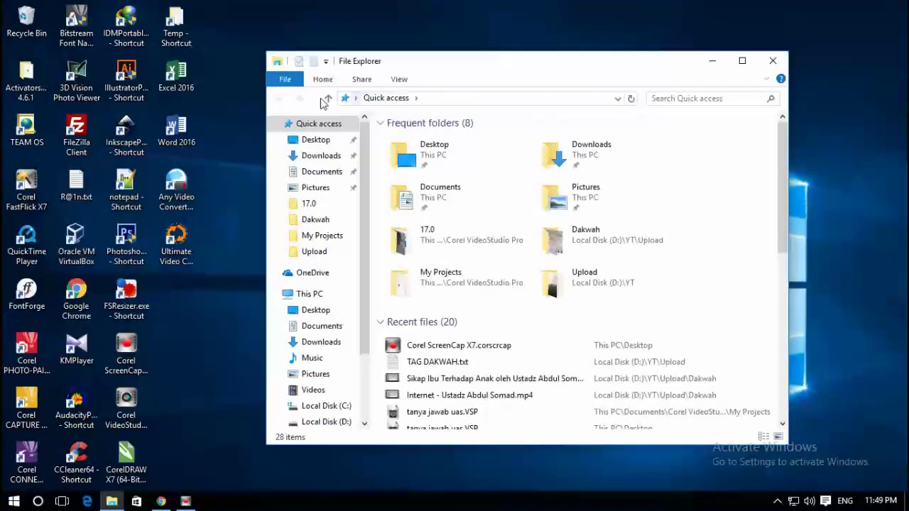
pyautogui.click(398, 81)
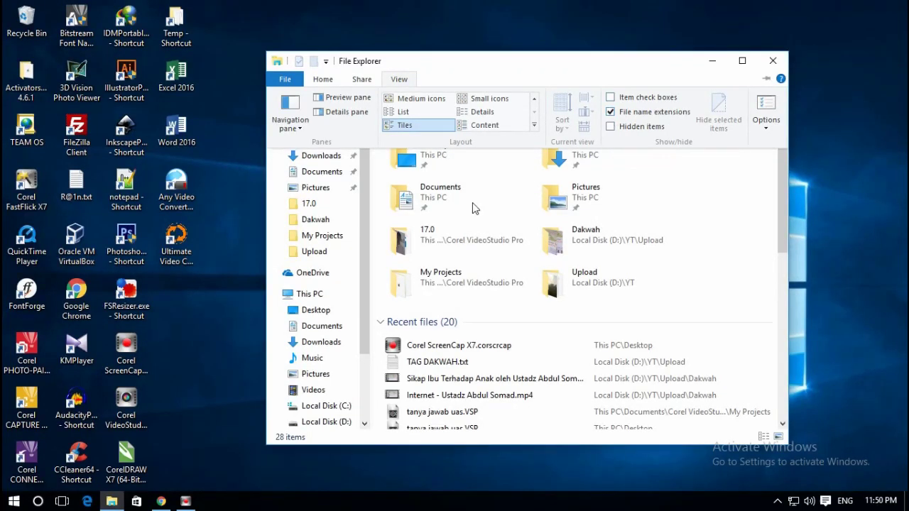
pyautogui.click(718, 64)
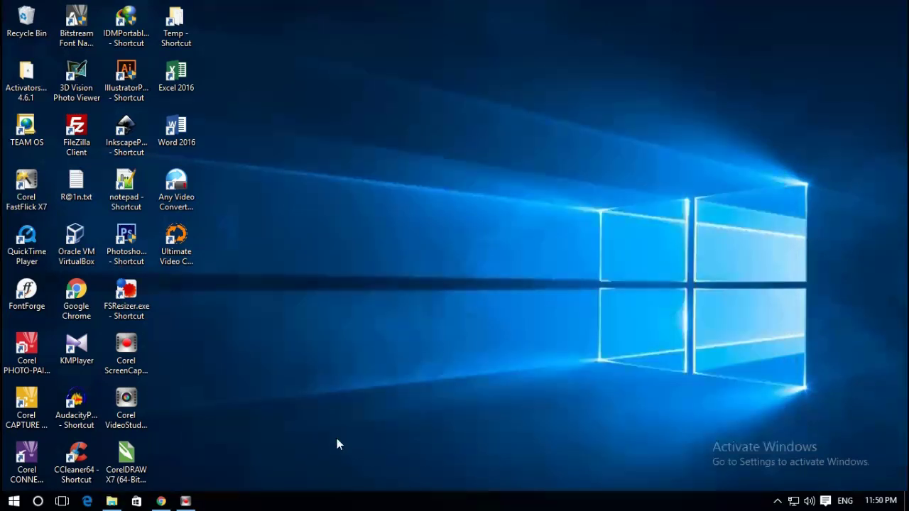
# Create a new text document on the desktop.
pyautogui.rightClick(319, 299)
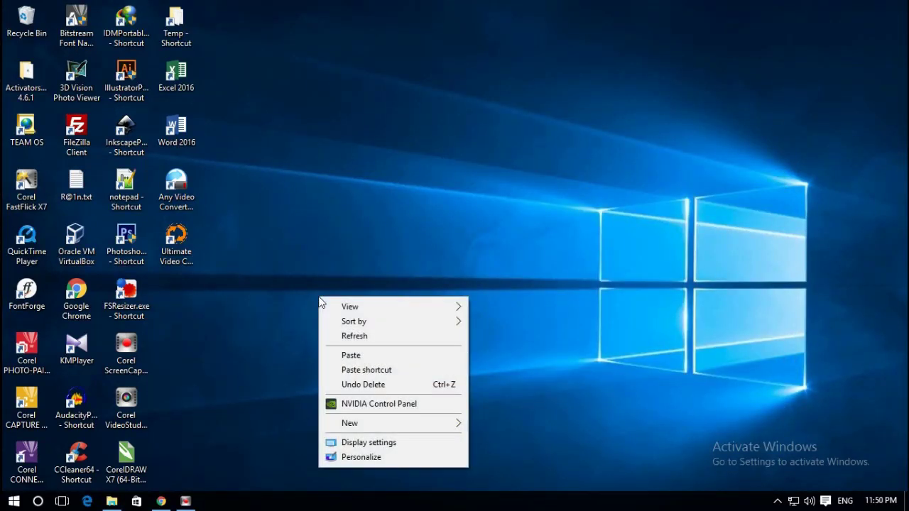
pyautogui.click(348, 429)
pyautogui.click(349, 430)
pyautogui.click(348, 431)
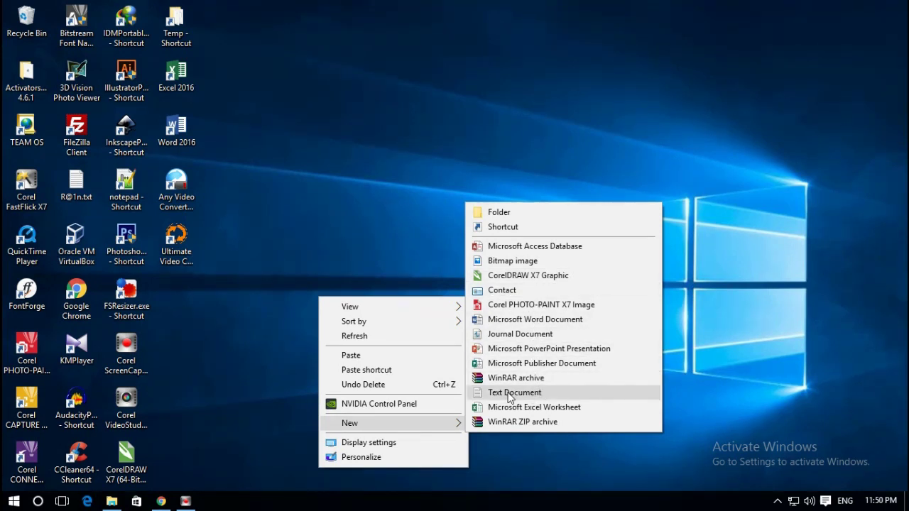
pyautogui.click(509, 395)
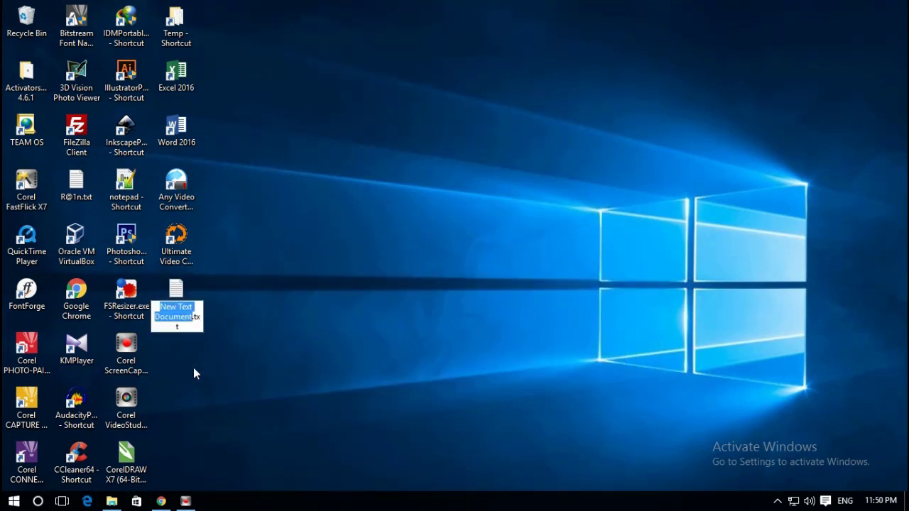
# Rename the new file to 'bypass login corel.coreldraw' and confirm the extension change.
pyautogui.write('c')
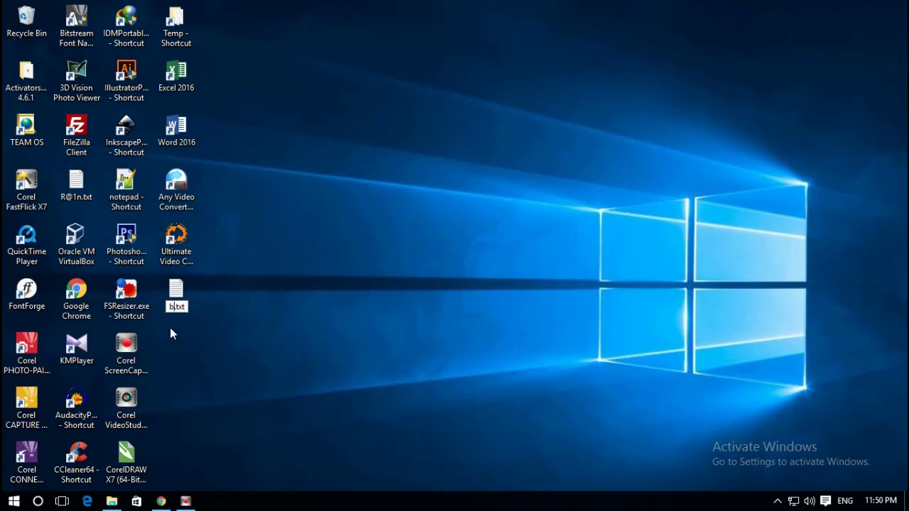
pyautogui.write('s lo')
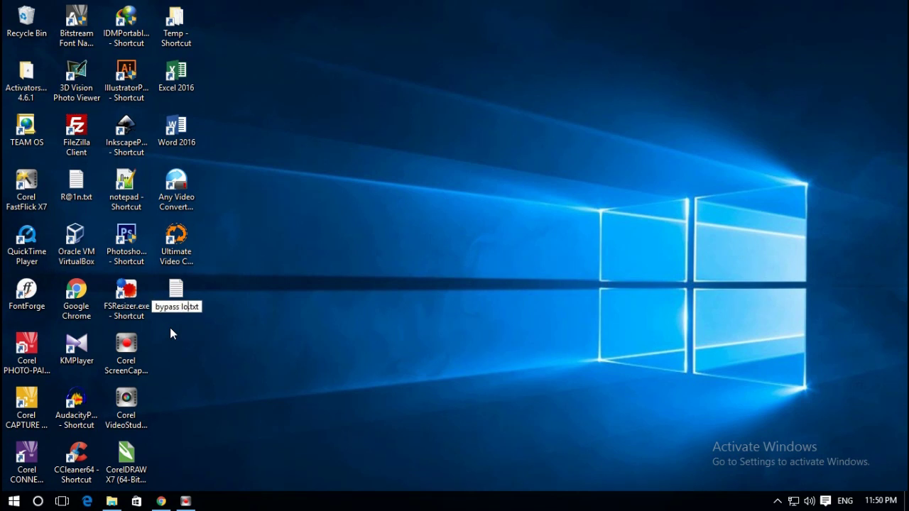
pyautogui.write('gin corel')
pyautogui.doubleClick(188, 317)
pyautogui.write('core')
pyautogui.write('ldraw')
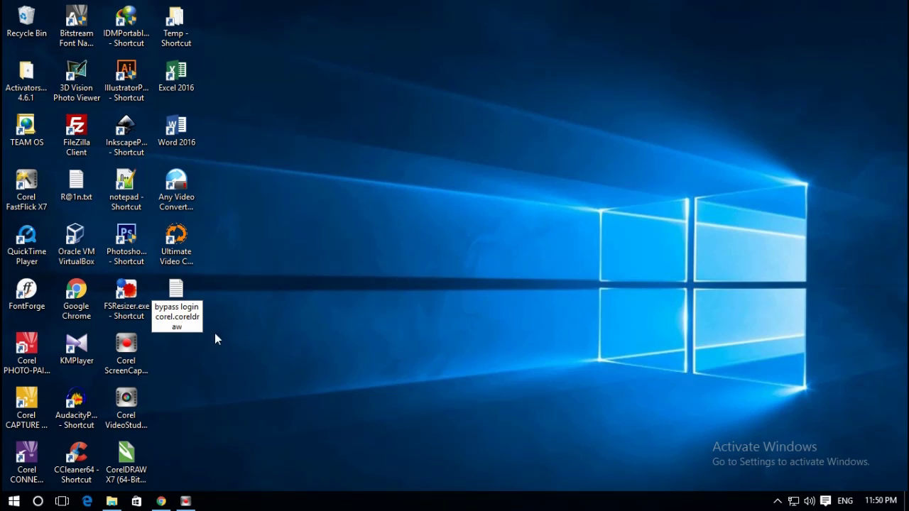
pyautogui.press('Return')
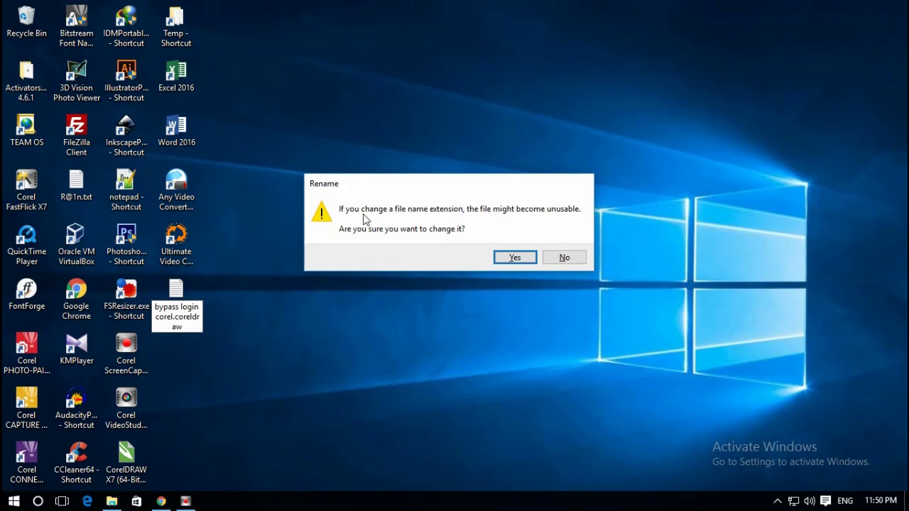
pyautogui.click(516, 258)
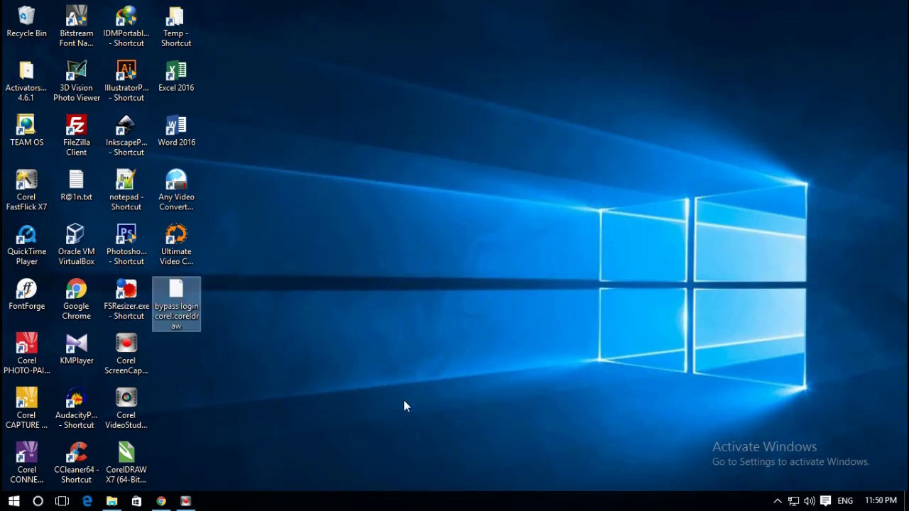
# Open the Properties of bypass login corel.coreldraw and start changing its opening app.
pyautogui.rightClick(182, 285)
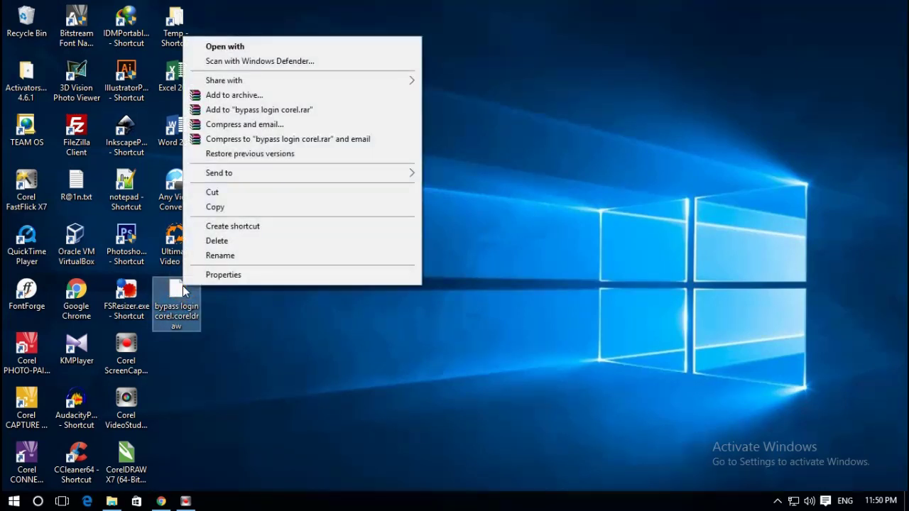
pyautogui.click(240, 276)
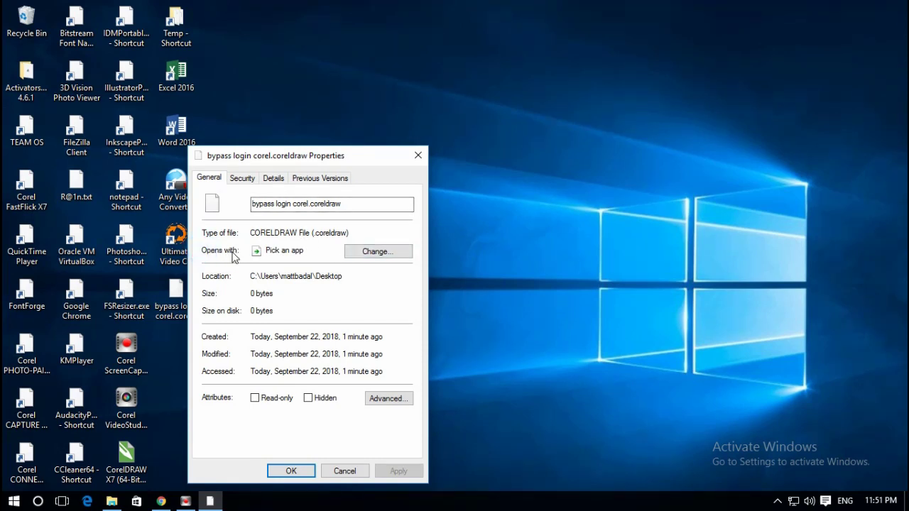
pyautogui.click(384, 253)
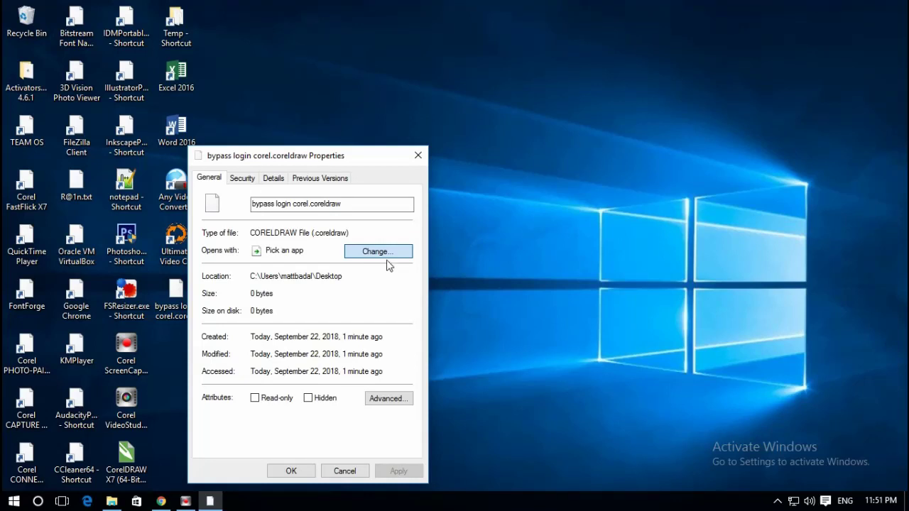
pyautogui.click(389, 253)
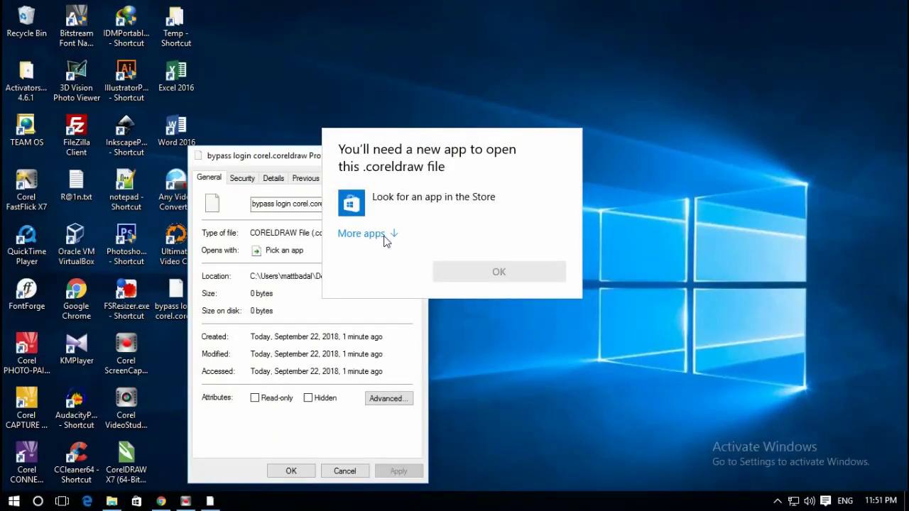
# Choose CorelDRAW X7 (64-Bit) from the full app list, then bring the app chooser up again.
pyautogui.click(384, 237)
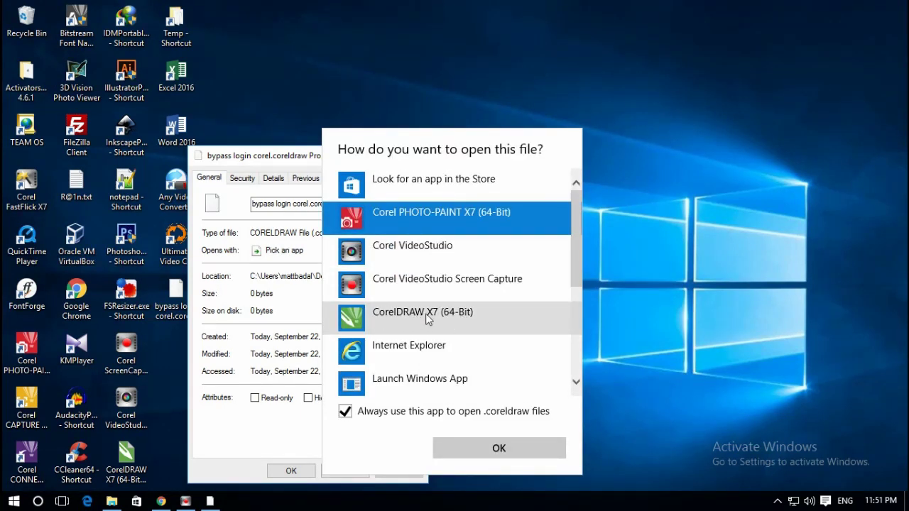
pyautogui.scroll(-2, 447, 318)
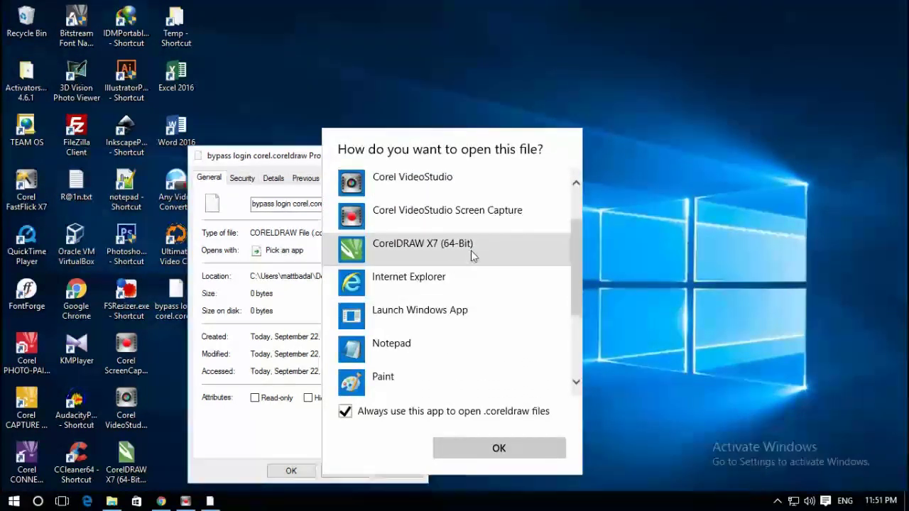
pyautogui.scroll(2, 437, 277)
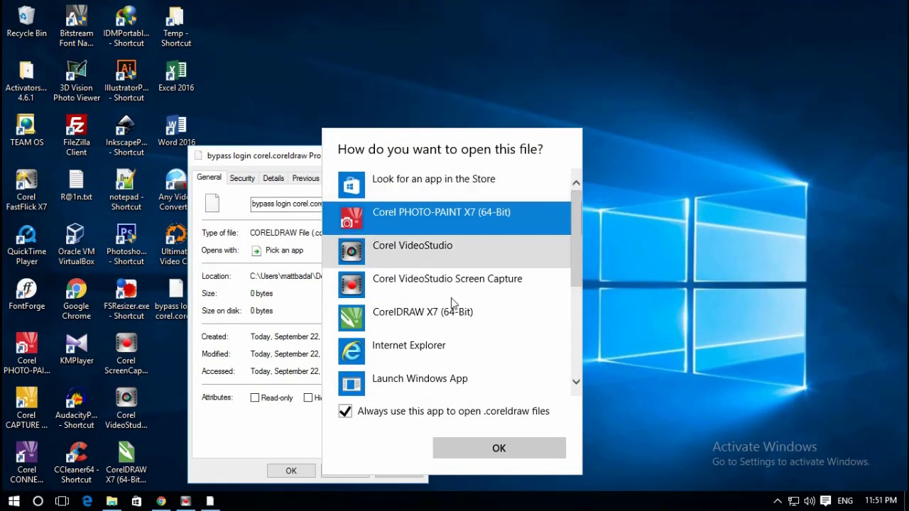
pyautogui.scroll(-6, 442, 376)
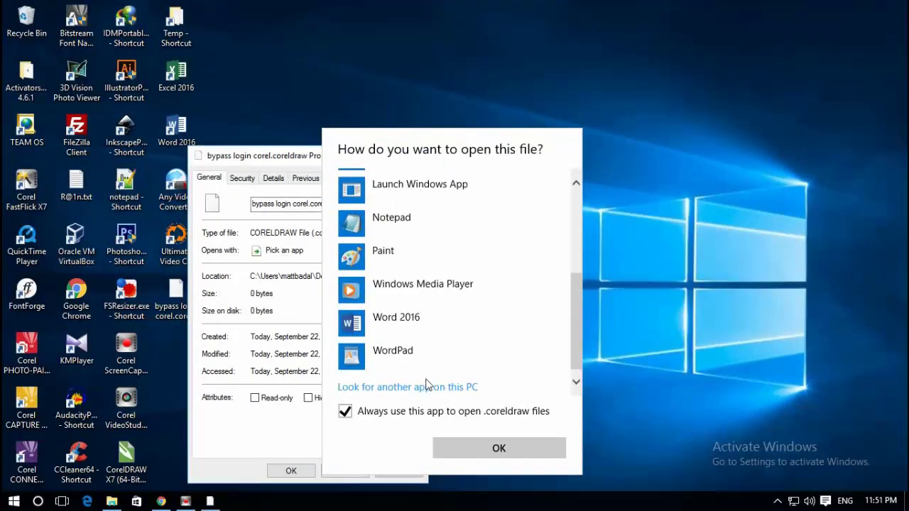
pyautogui.scroll(5, 412, 229)
pyautogui.scroll(1, 458, 280)
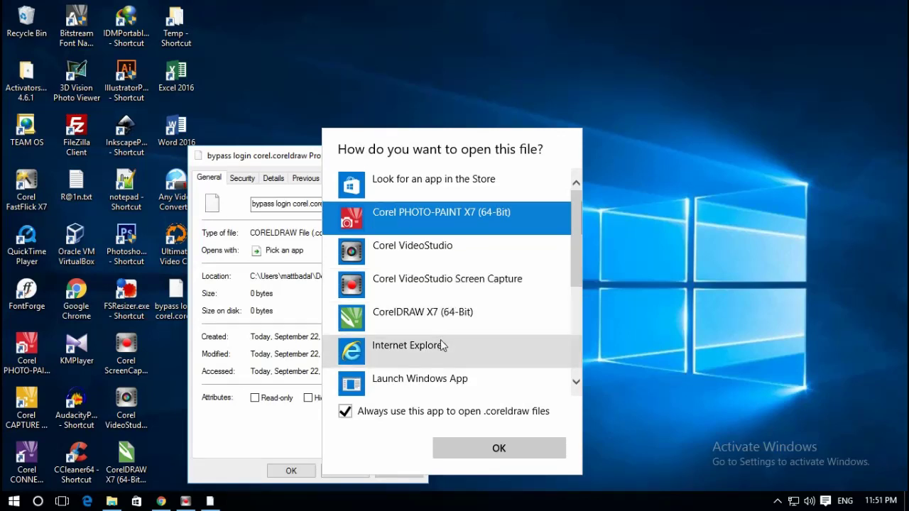
pyautogui.scroll(-1, 574, 275)
pyautogui.scroll(-3, 577, 284)
pyautogui.scroll(-2, 582, 334)
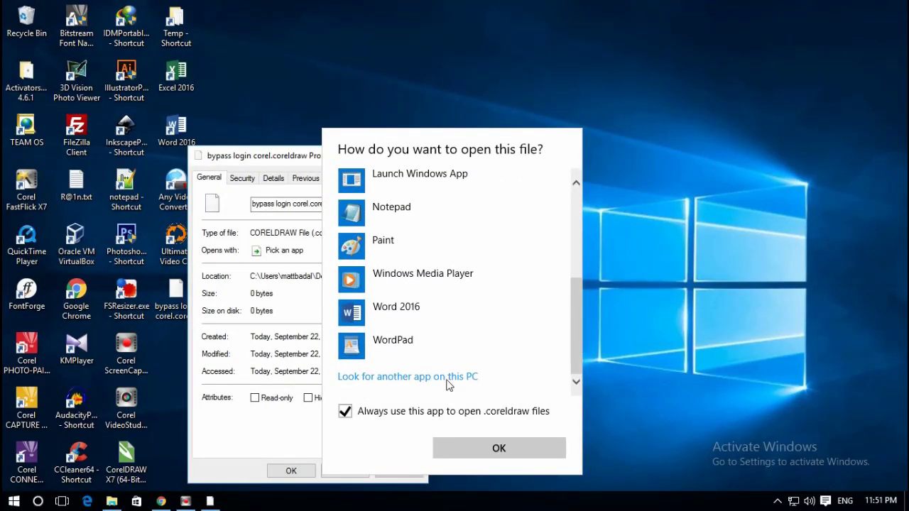
pyautogui.scroll(4, 449, 384)
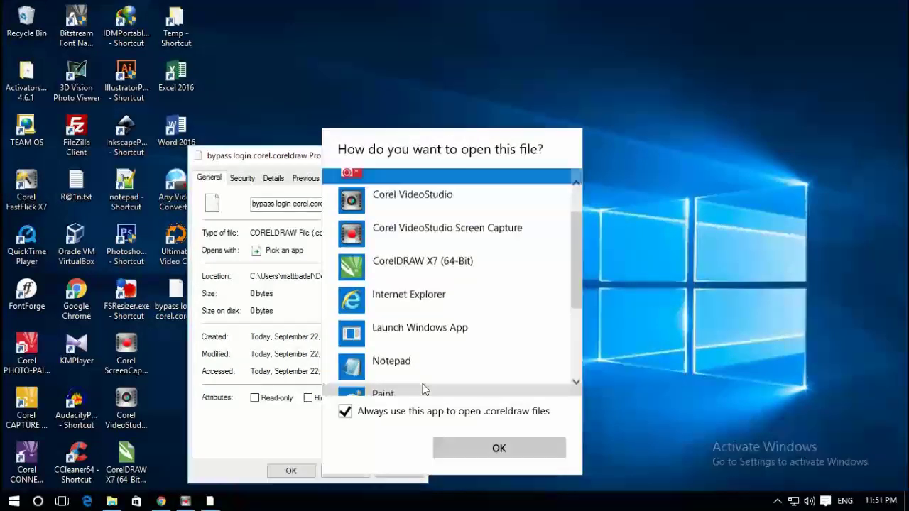
pyautogui.scroll(2, 422, 384)
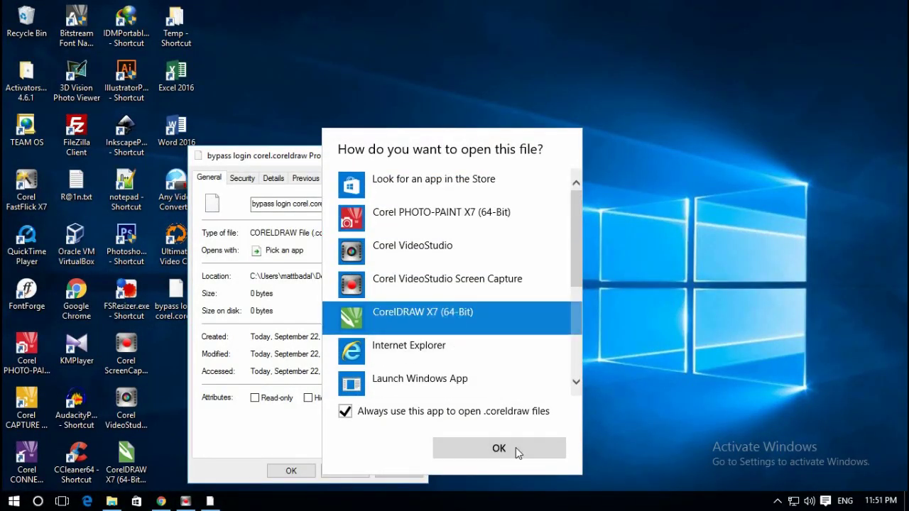
pyautogui.click(516, 448)
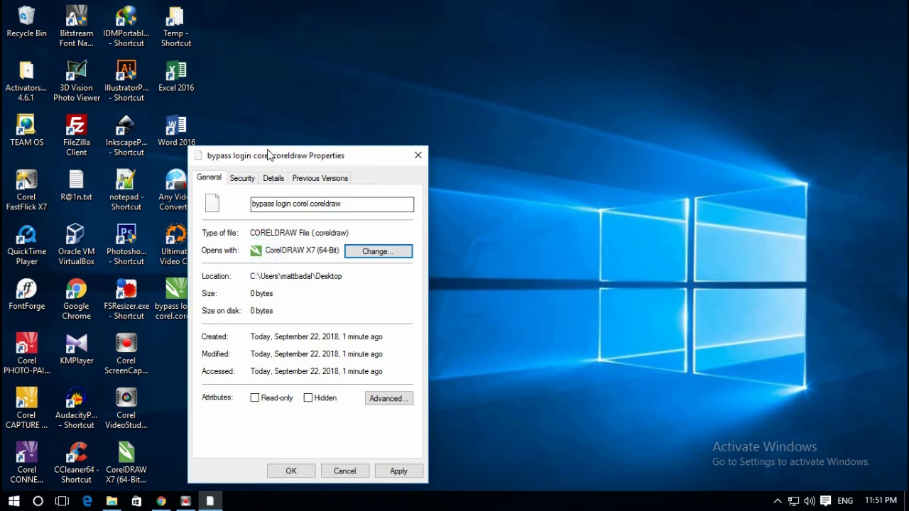
pyautogui.moveTo(267, 155); pyautogui.dragTo(380, 104)
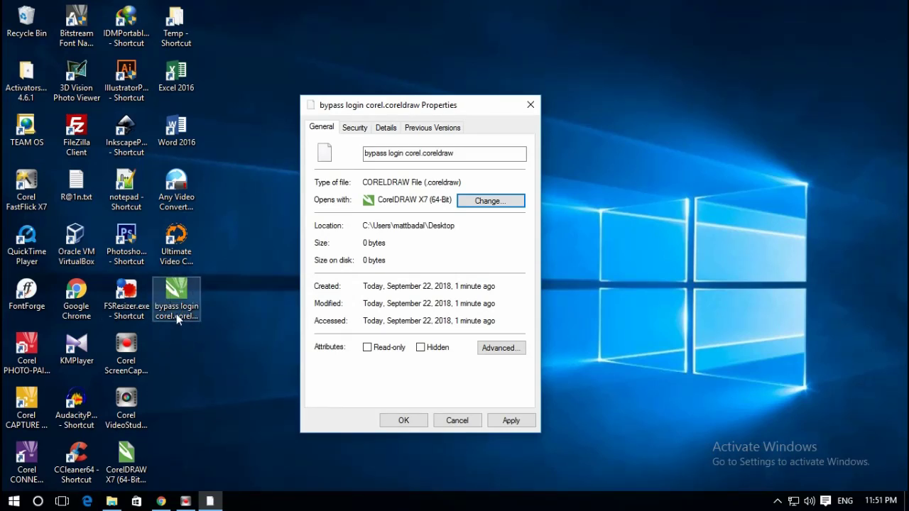
pyautogui.click(491, 202)
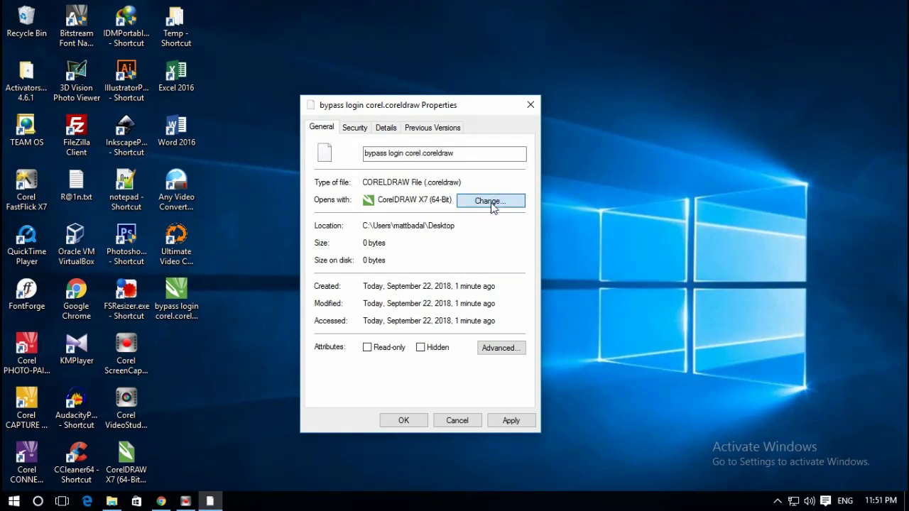
# Expand the app list, browse the PC for another program, and go to Local Disk (C:).
pyautogui.click(370, 267)
pyautogui.click(387, 270)
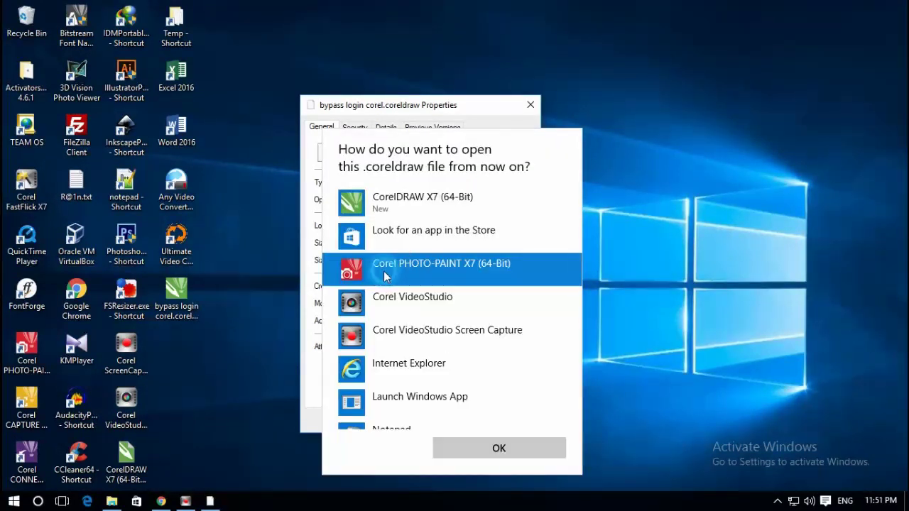
pyautogui.scroll(-1, 427, 298)
pyautogui.moveTo(574, 249); pyautogui.dragTo(577, 360)
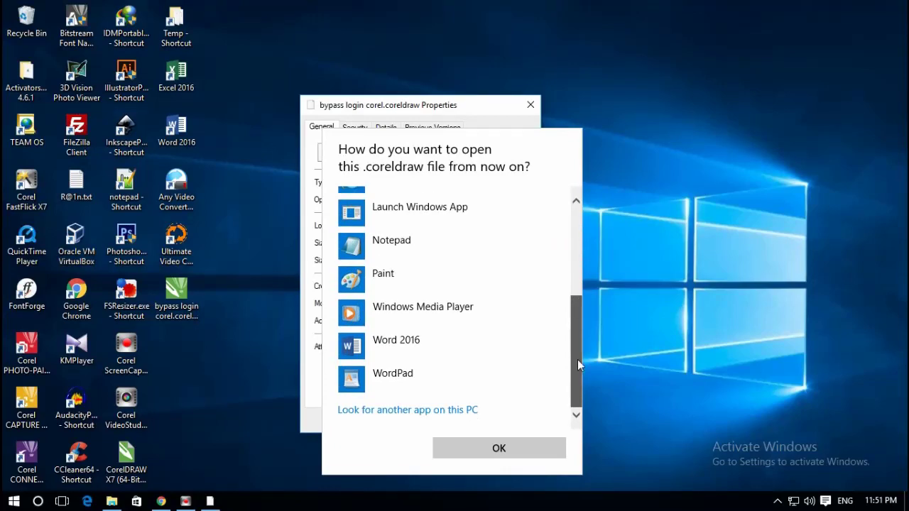
pyautogui.click(448, 411)
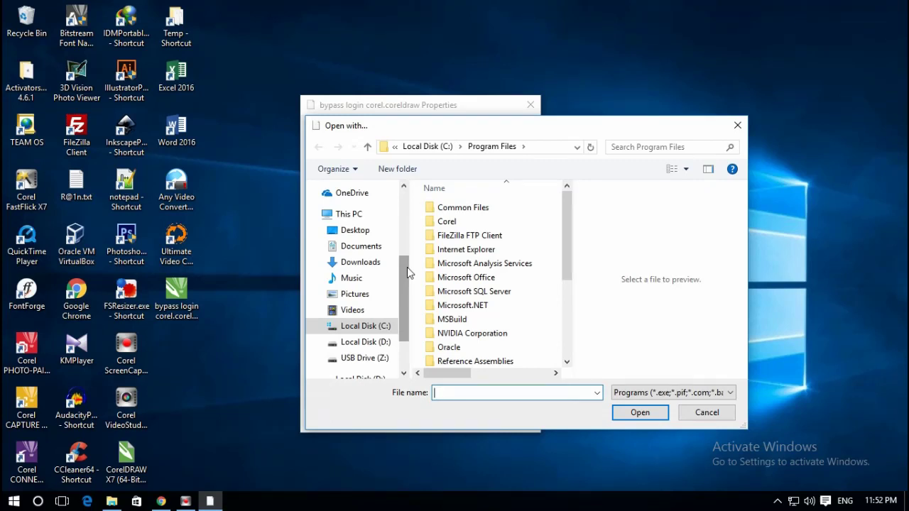
pyautogui.moveTo(409, 273); pyautogui.dragTo(408, 300)
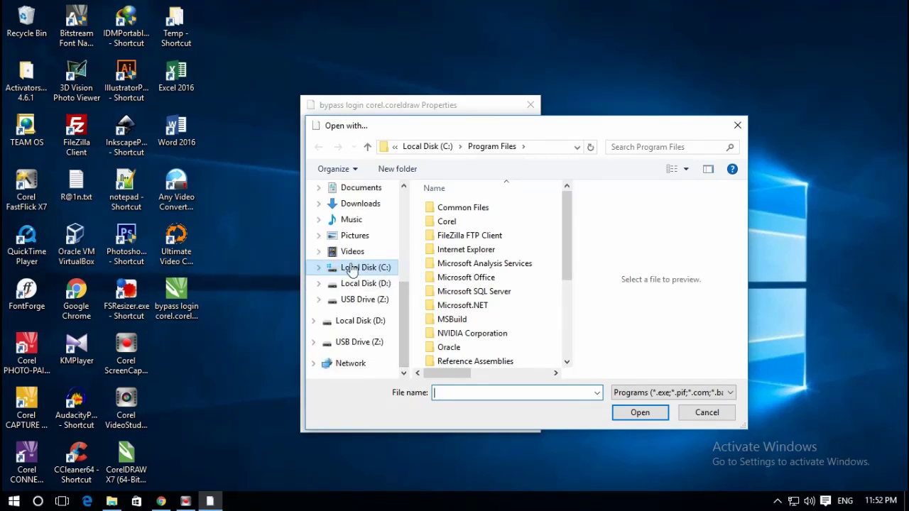
pyautogui.click(361, 273)
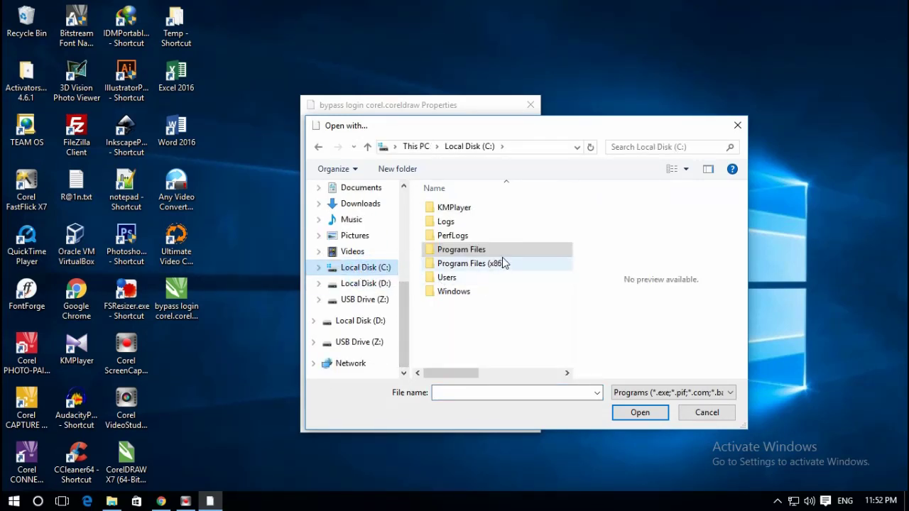
pyautogui.click(457, 252)
pyautogui.click(465, 264)
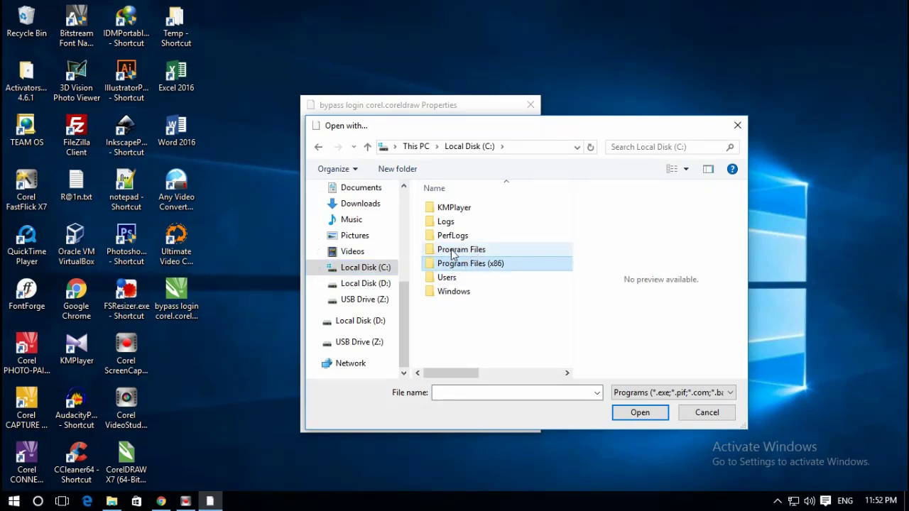
# Pick CorelDRW.exe from Program Files > Corel > CorelDRAW Graphics Suite X7 > Programs64.
pyautogui.doubleClick(461, 250)
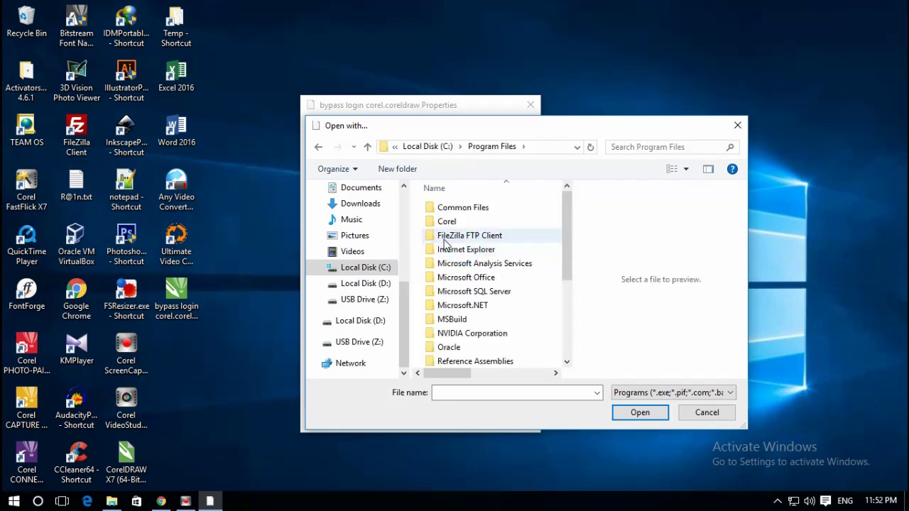
pyautogui.doubleClick(447, 222)
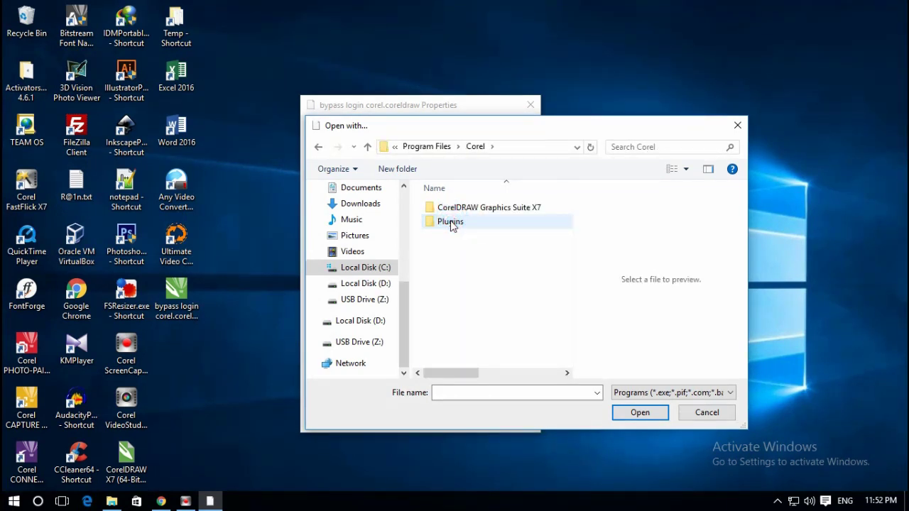
pyautogui.doubleClick(515, 210)
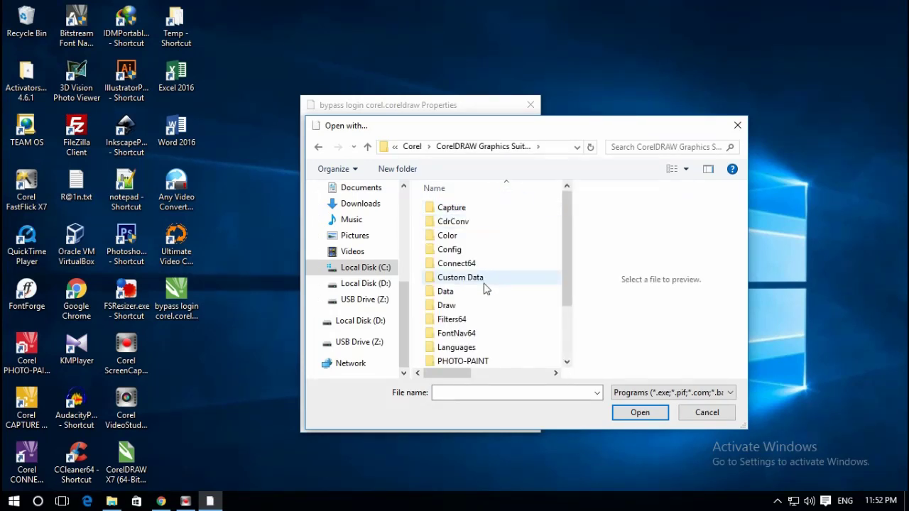
pyautogui.moveTo(563, 215); pyautogui.dragTo(573, 287)
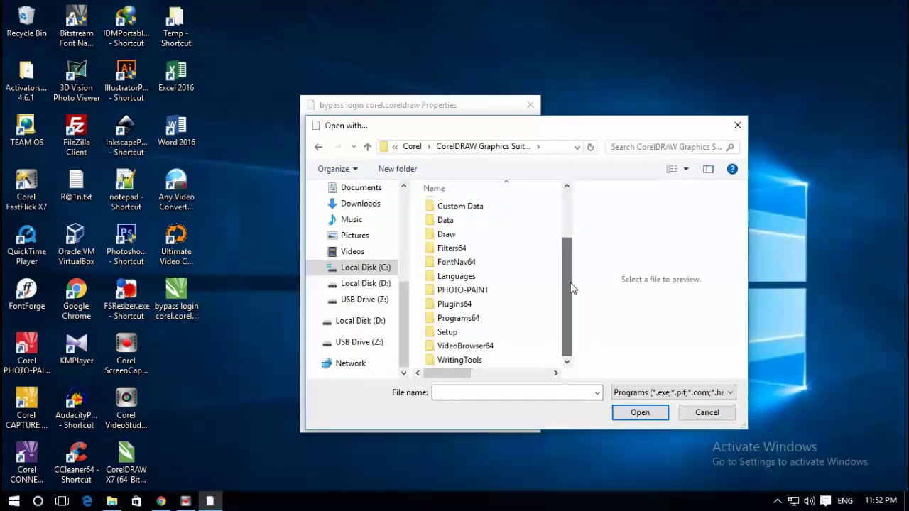
pyautogui.doubleClick(452, 317)
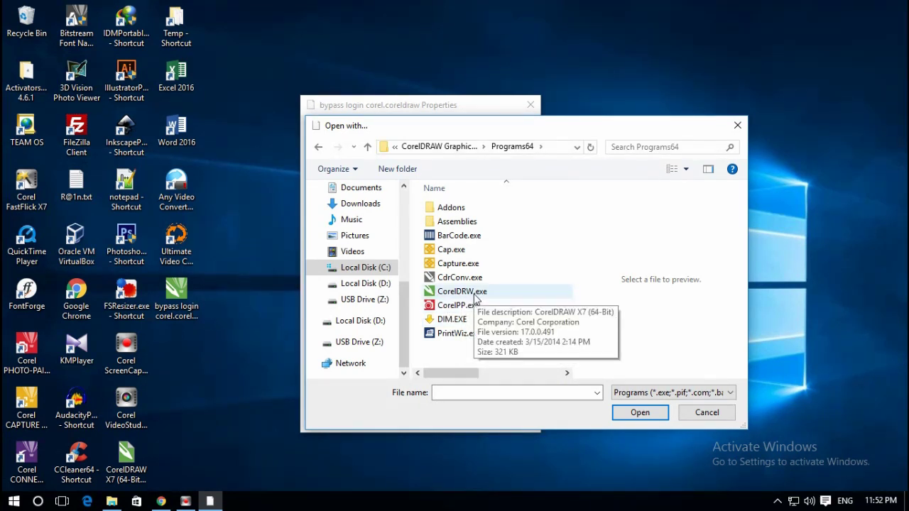
pyautogui.click(474, 297)
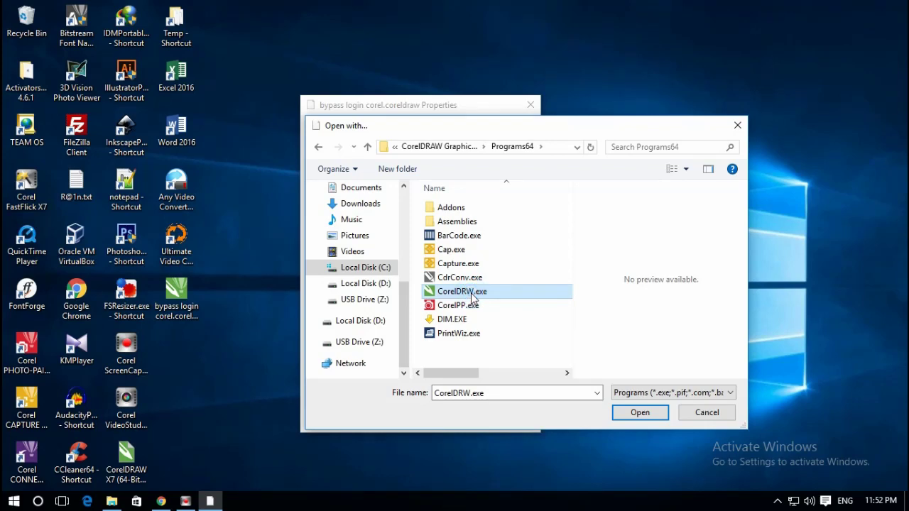
pyautogui.click(643, 418)
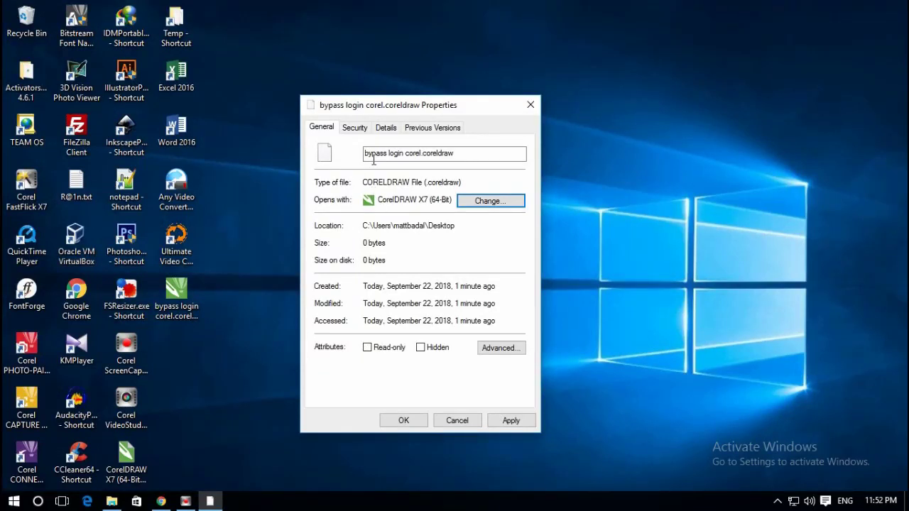
# Close Properties with OK and open bypass login corel.coreldraw to launch CorelDRAW X7 blank.
pyautogui.click(403, 421)
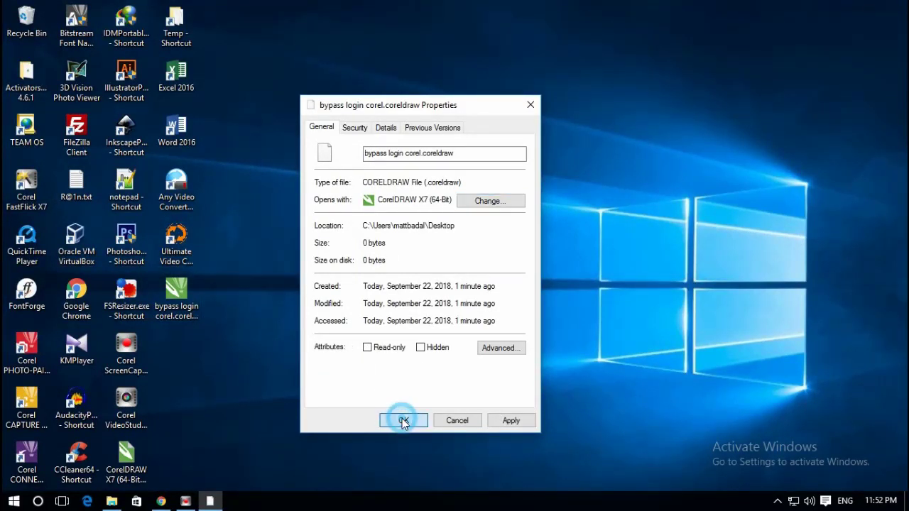
pyautogui.doubleClick(177, 306)
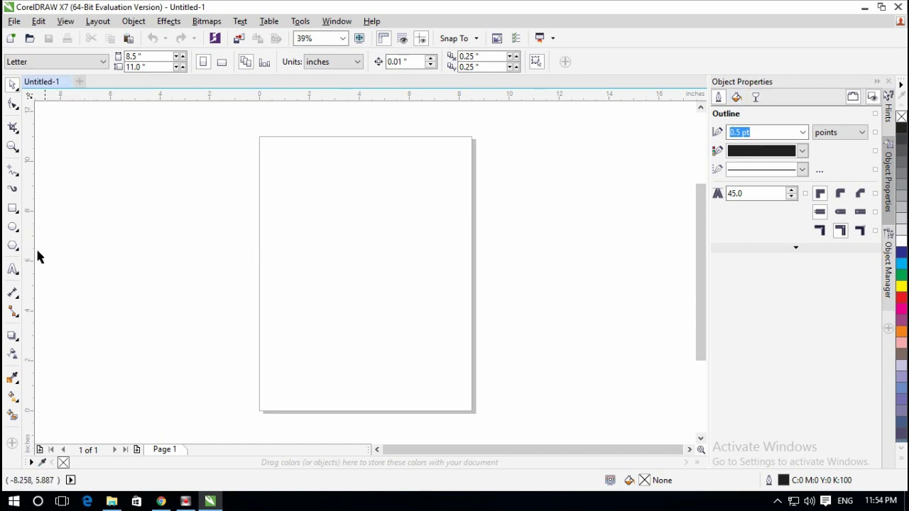
# Draw a closed rounded curve across the Letter page with the Bézier tool.
pyautogui.click(13, 171)
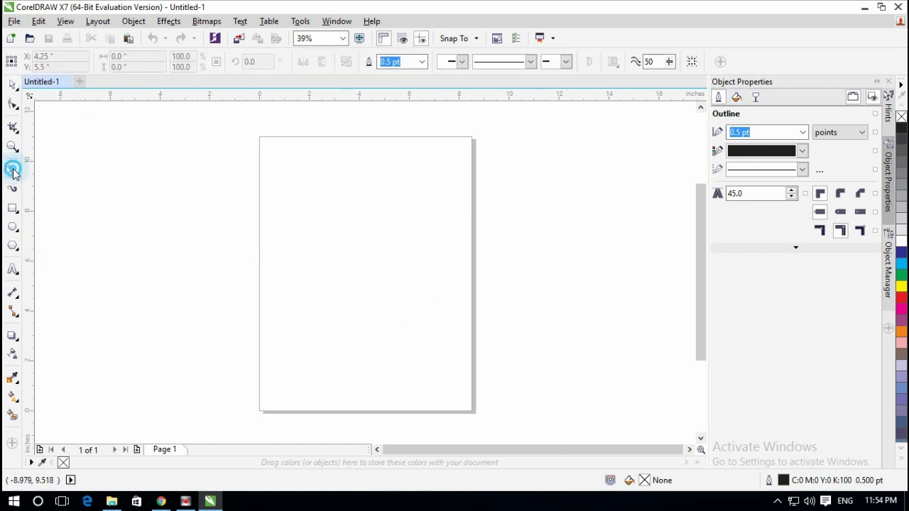
pyautogui.click(18, 174)
pyautogui.click(63, 199)
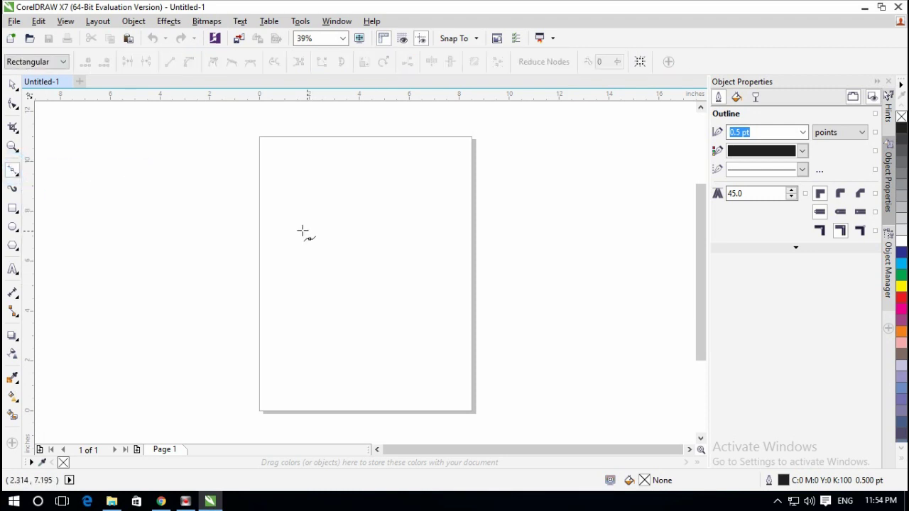
pyautogui.click(267, 177)
pyautogui.moveTo(463, 192); pyautogui.dragTo(476, 254)
pyautogui.moveTo(390, 314); pyautogui.dragTo(328, 349)
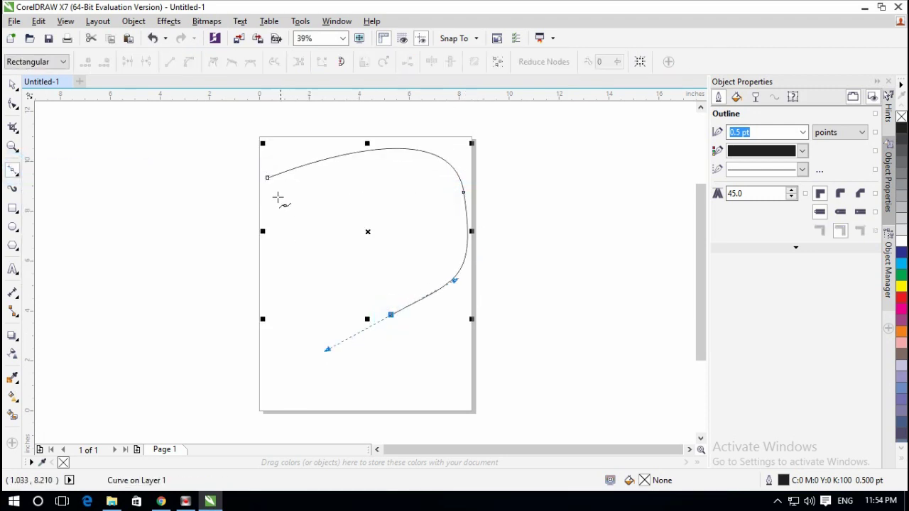
pyautogui.moveTo(268, 178)
pyautogui.mouseDown()
pyautogui.moveTo(323, 184)
pyautogui.moveTo(228, 270)
pyautogui.mouseUp()
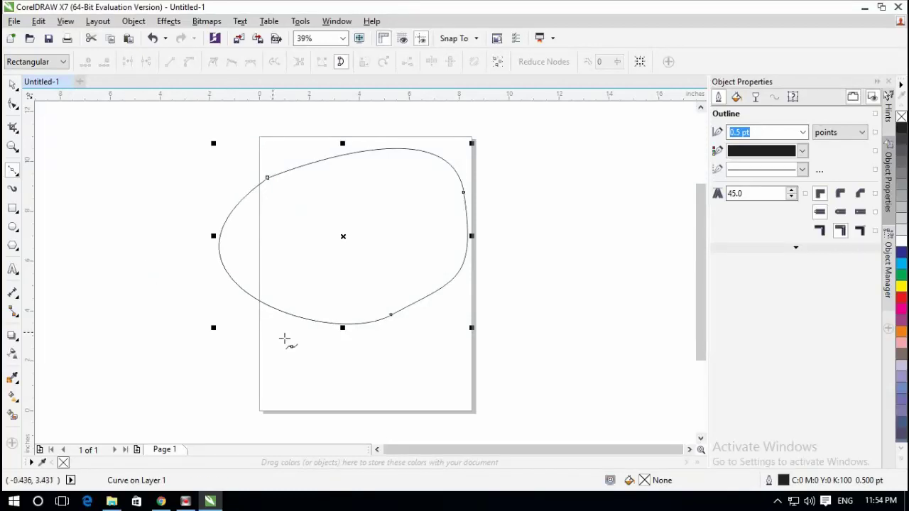
# Resize the closed curve and move it to the upper middle of the page.
pyautogui.moveTo(226, 152); pyautogui.dragTo(387, 292)
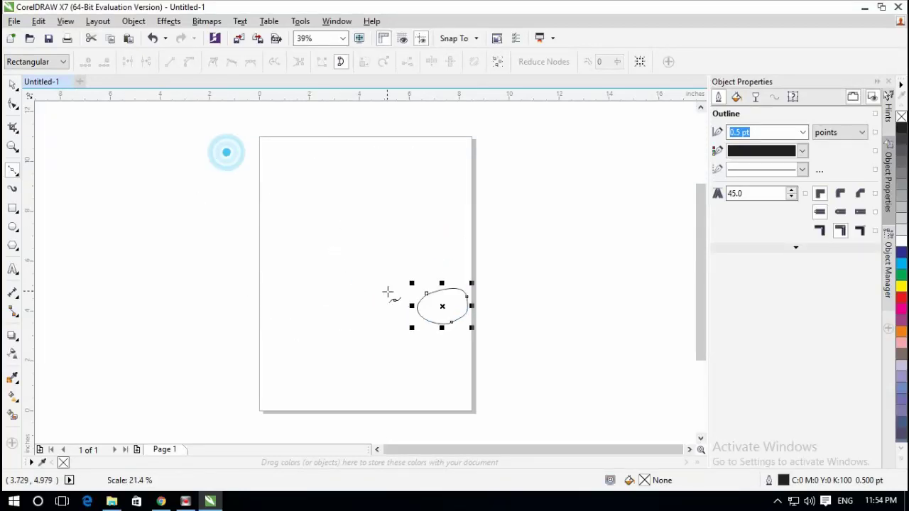
pyautogui.click(12, 85)
pyautogui.click(254, 213)
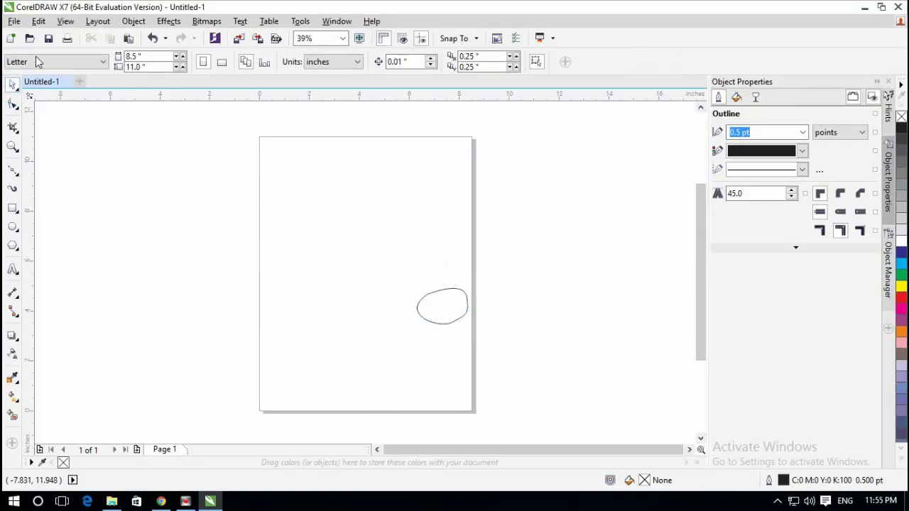
pyautogui.click(14, 21)
pyautogui.click(13, 21)
pyautogui.click(436, 313)
pyautogui.moveTo(462, 317)
pyautogui.mouseDown()
pyautogui.moveTo(345, 240)
pyautogui.moveTo(389, 312)
pyautogui.mouseUp()
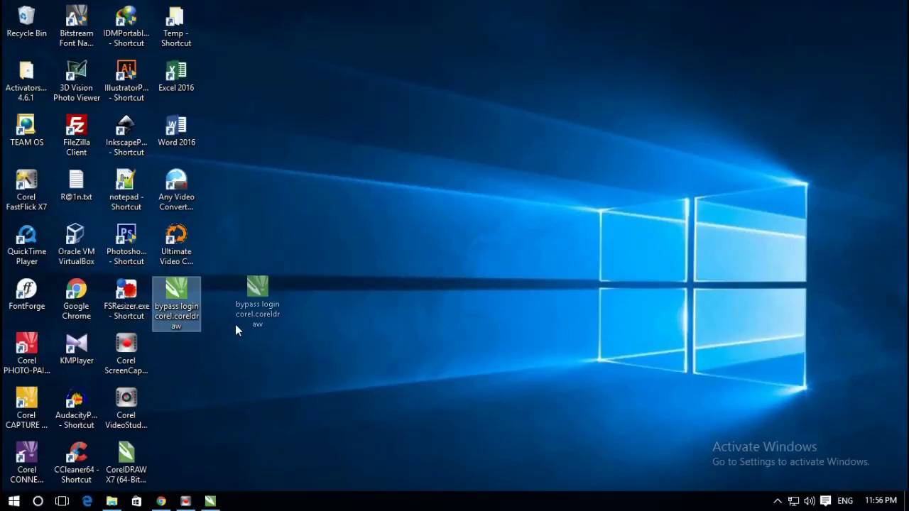
pyautogui.moveTo(235, 324); pyautogui.dragTo(213, 334)
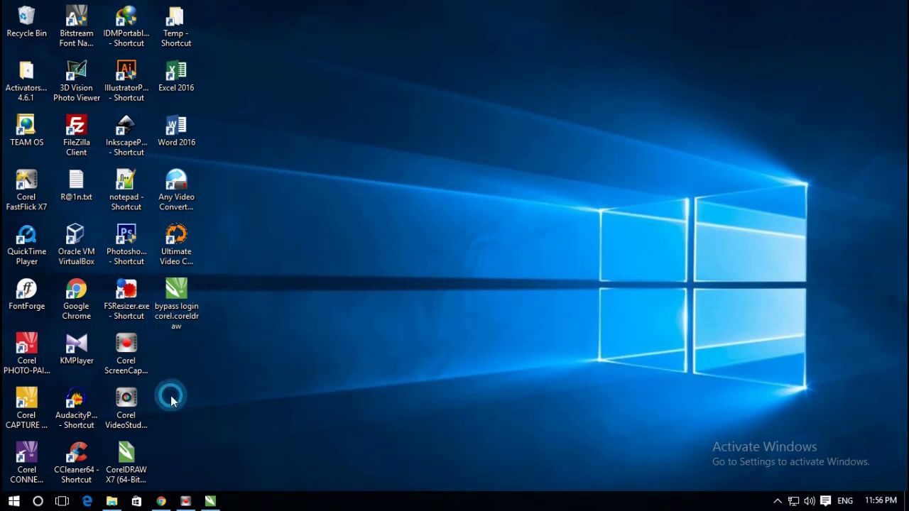
pyautogui.click(426, 319)
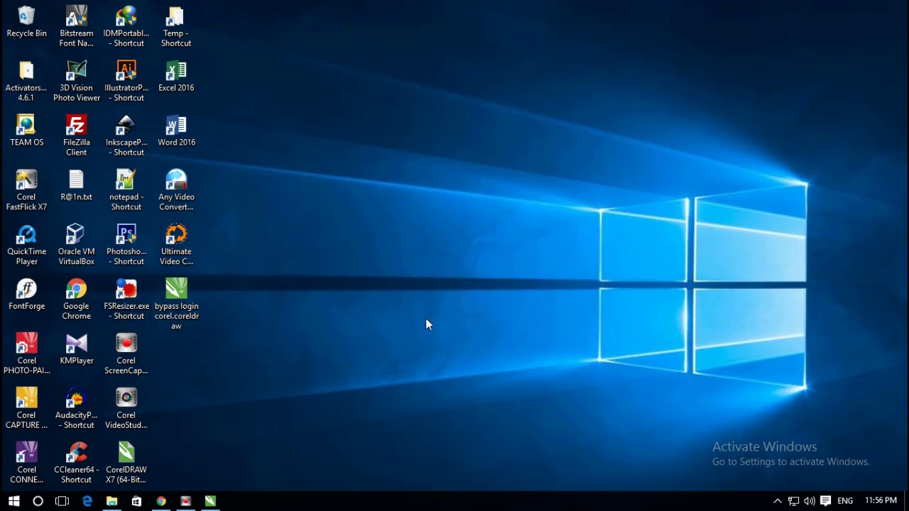
pyautogui.rightClick(240, 318)
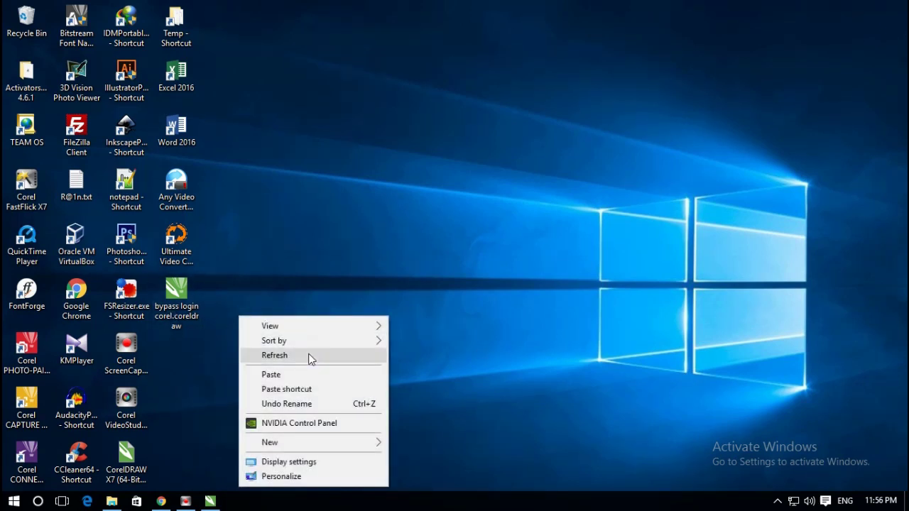
pyautogui.click(310, 356)
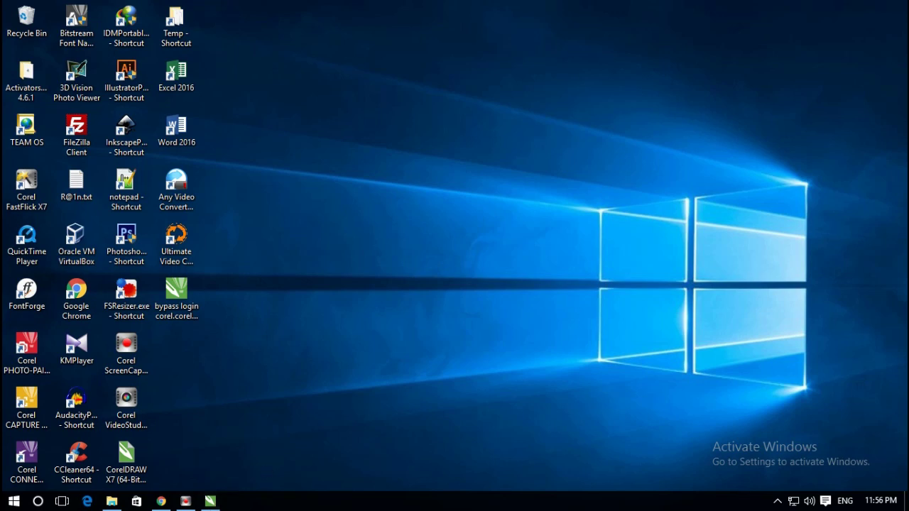
# Back in CorelDRAW, select the freehand closed curve and delete it from the Untitled-1 page.
pyautogui.click(209, 502)
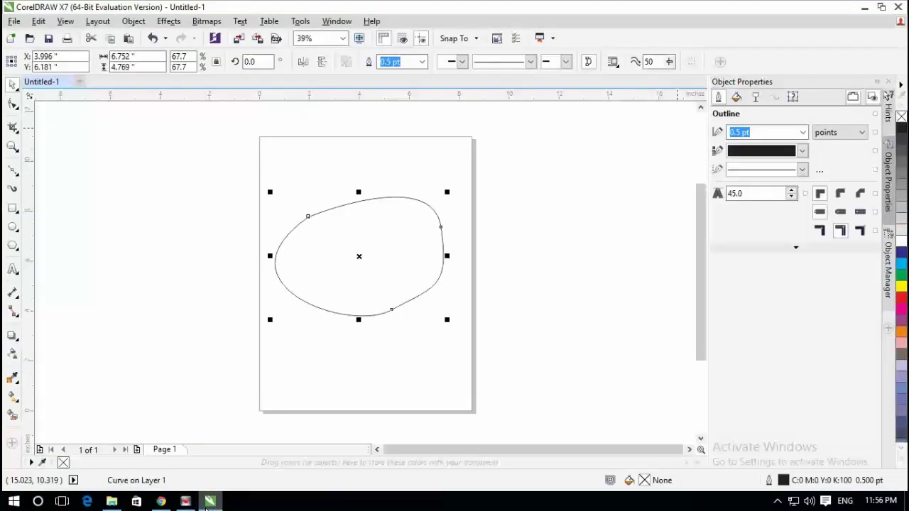
pyautogui.moveTo(207, 163)
pyautogui.mouseDown()
pyautogui.moveTo(463, 258)
pyautogui.moveTo(535, 384)
pyautogui.mouseUp()
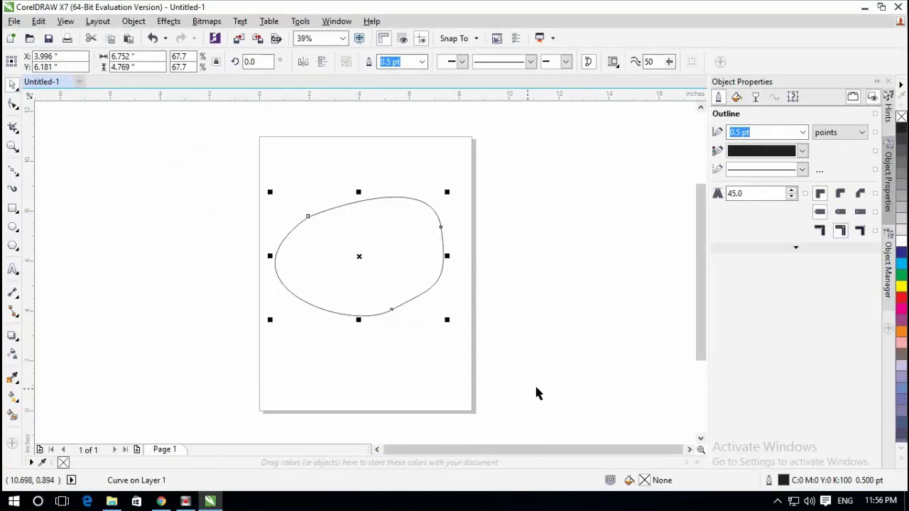
pyautogui.click(561, 347)
pyautogui.moveTo(239, 162)
pyautogui.mouseDown()
pyautogui.moveTo(364, 328)
pyautogui.moveTo(463, 349)
pyautogui.mouseUp()
pyautogui.click(512, 329)
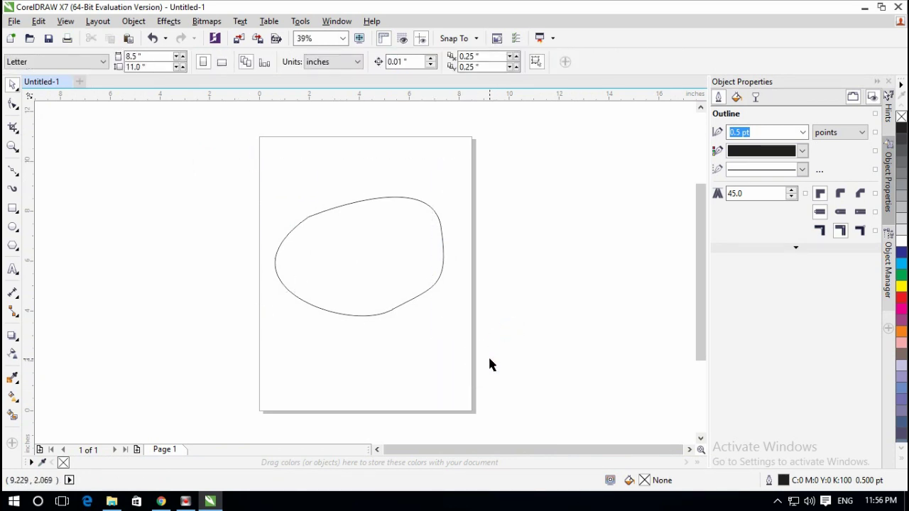
pyautogui.moveTo(270, 183); pyautogui.dragTo(448, 329)
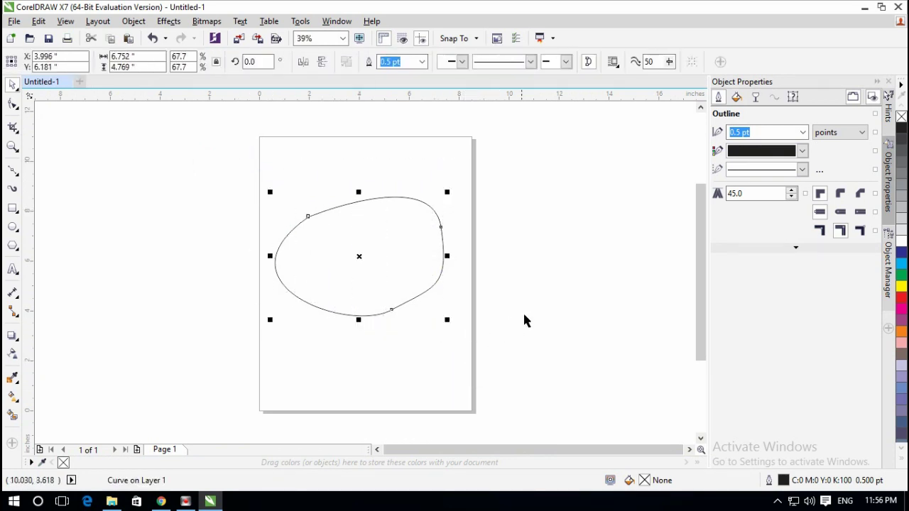
pyautogui.click(523, 319)
pyautogui.click(377, 312)
pyautogui.press('Delete')
pyautogui.moveTo(238, 126)
pyautogui.mouseDown()
pyautogui.moveTo(526, 433)
pyautogui.moveTo(489, 390)
pyautogui.mouseUp()
pyautogui.scroll(2, 491, 389)
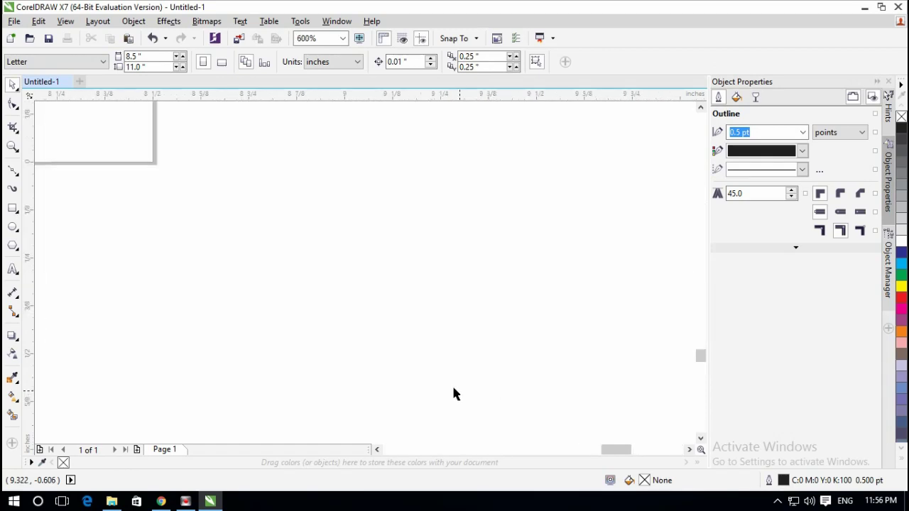
pyautogui.scroll(-2, 449, 390)
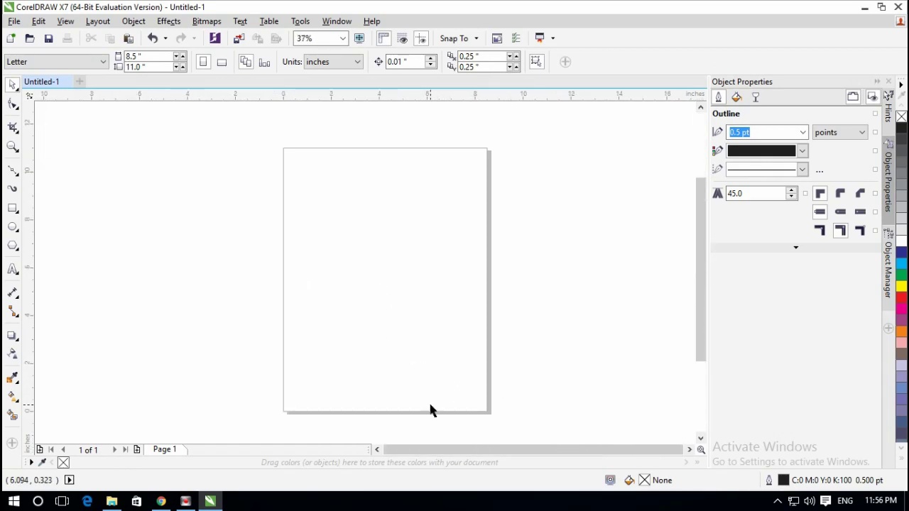